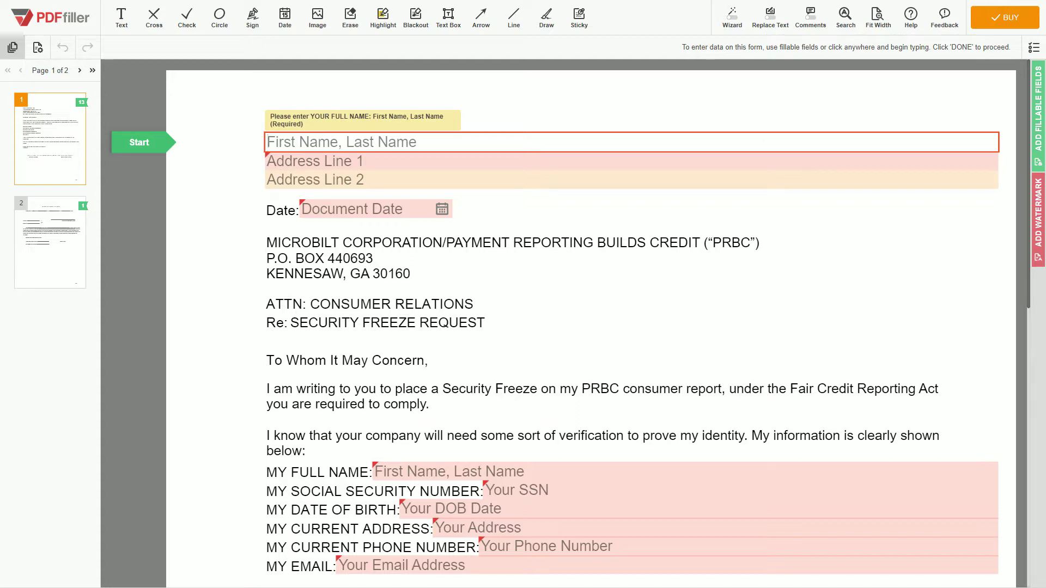
Enter the sender's name and the first street address line in the letter heading
{"action": "type", "text": "JOHN DOE"}
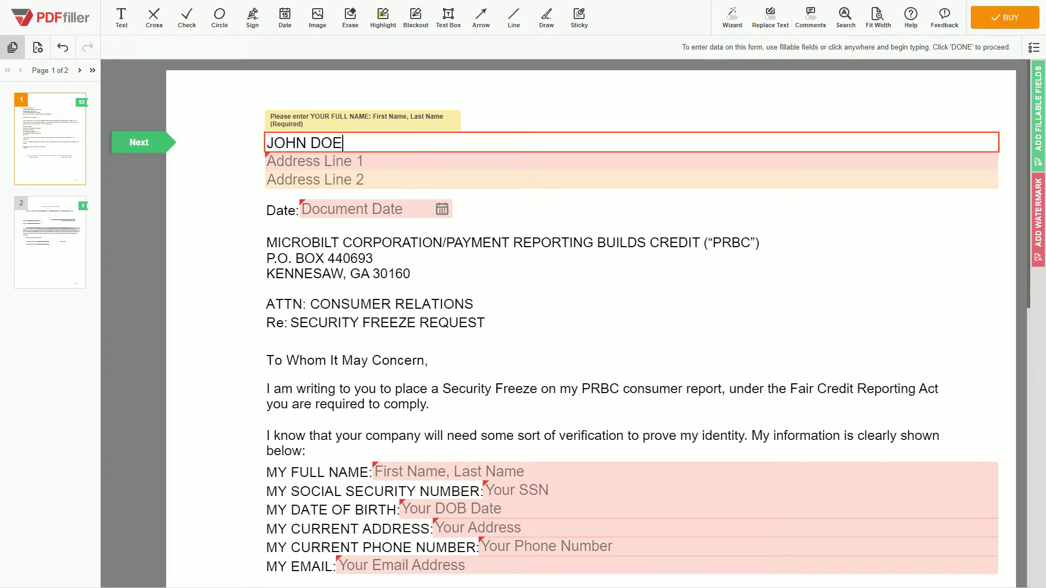
{"action": "key", "text": "Tab"}
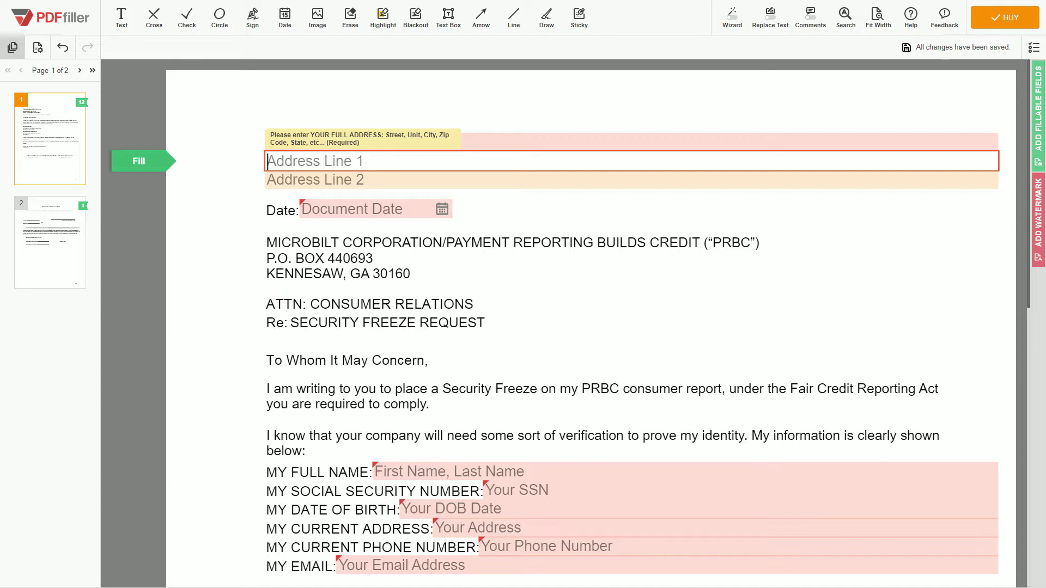
{"action": "type", "text": "123"}
{"action": "type", "text": " EXAMPLE "}
{"action": "type", "text": "STR<"}
{"action": "key", "text": "BackSpace"}
{"action": "key", "text": "BackSpace"}
{"action": "type", "text": ", UNIT 1"}
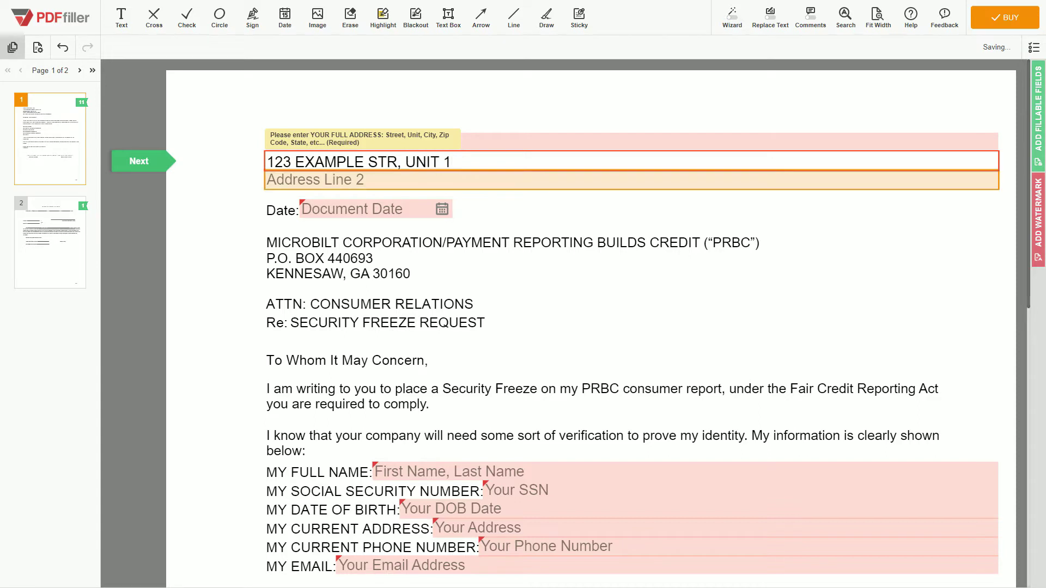
Add the city, state and ZIP line, then fill the date as 04/12/2020
{"action": "key", "text": "Tab"}
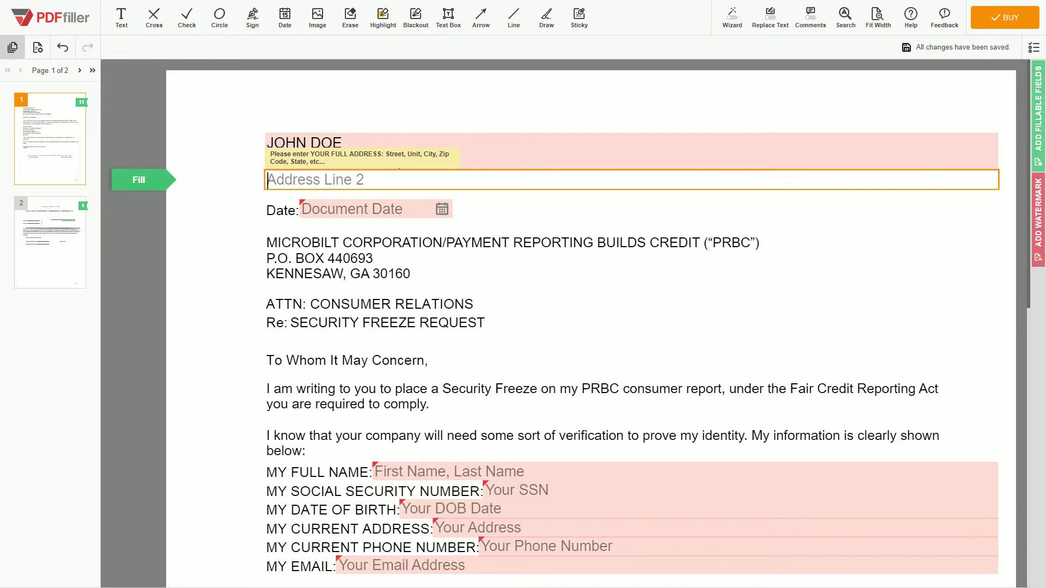
{"action": "type", "text": "NEW YORK, NY"}
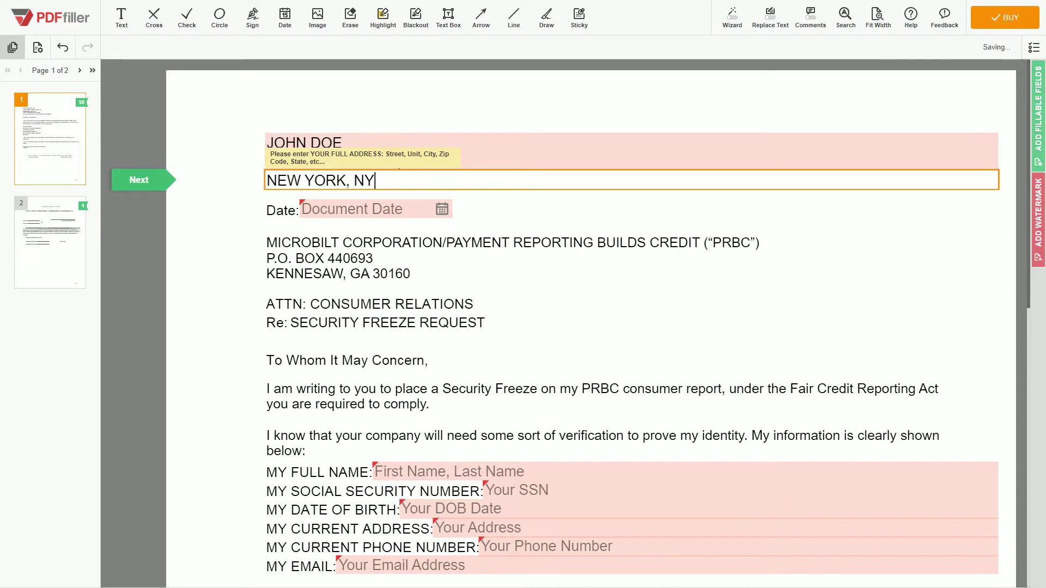
{"action": "type", "text": " 12345"}
{"action": "key", "text": "Tab"}
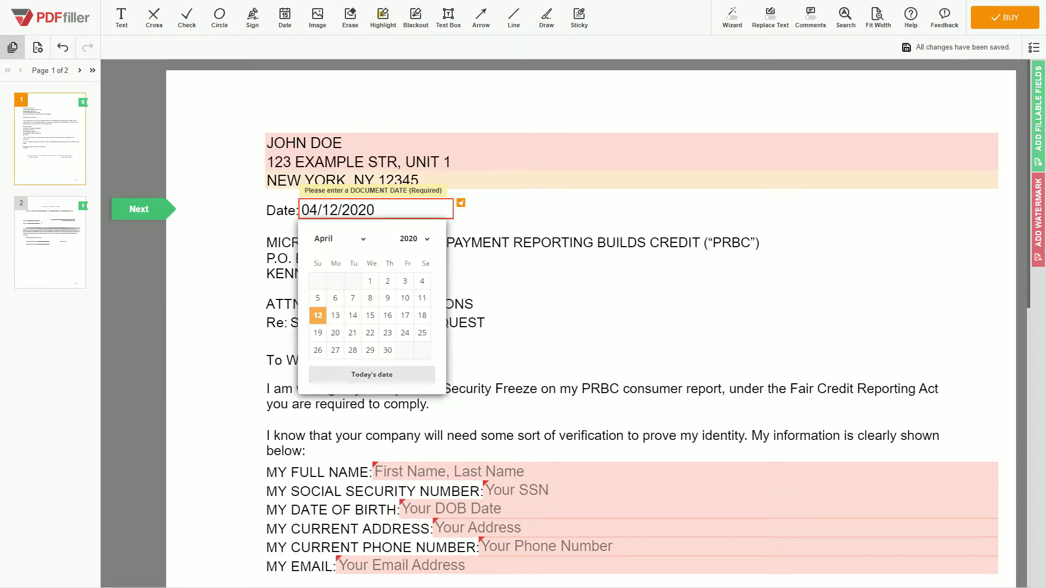
{"action": "key", "text": "Tab"}
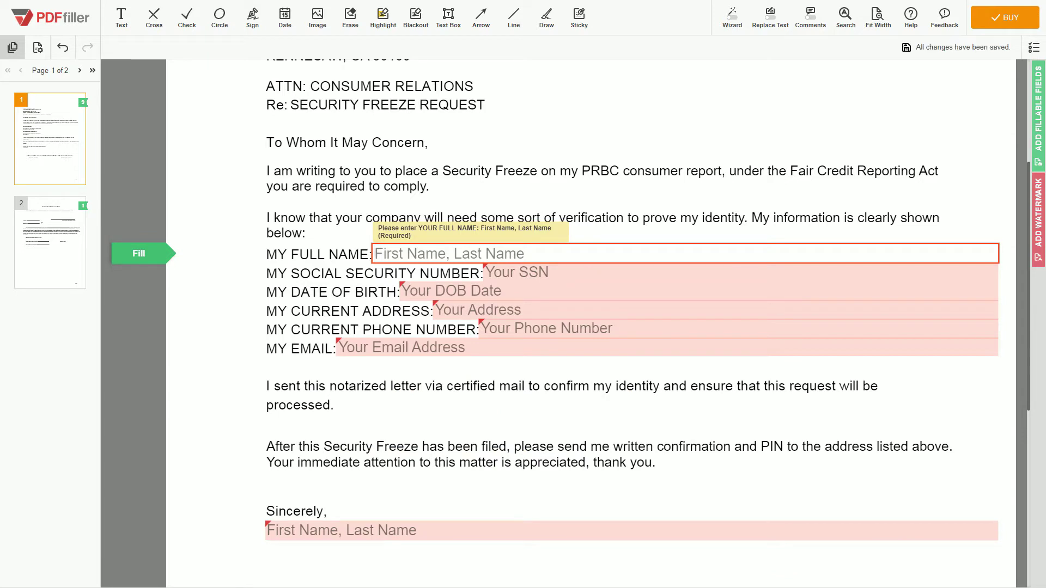
Fill in the sender's full name, Social Security number and date of birth
{"action": "type", "text": "JOHN DOE"}
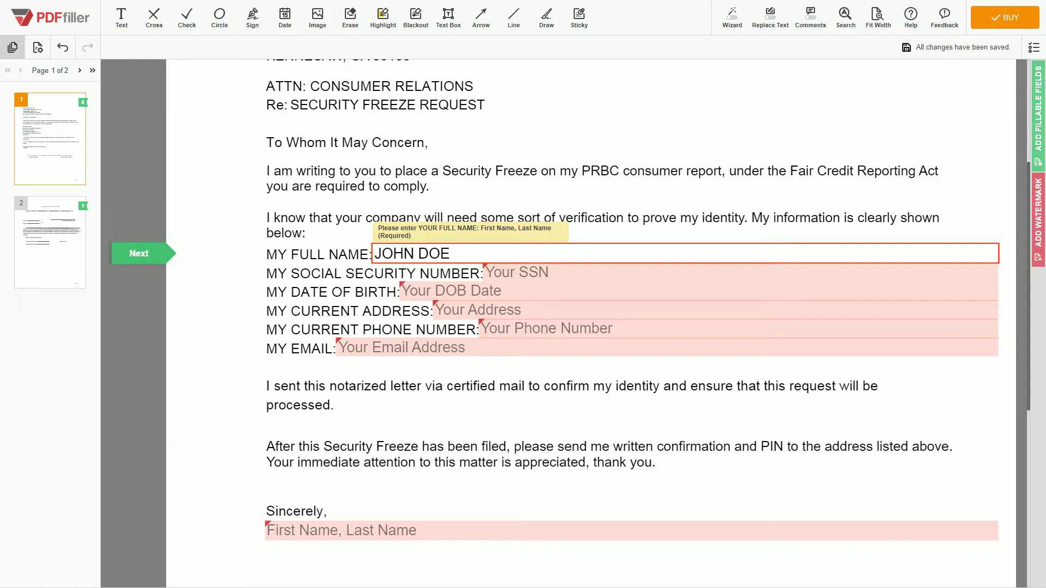
{"action": "key", "text": "Tab"}
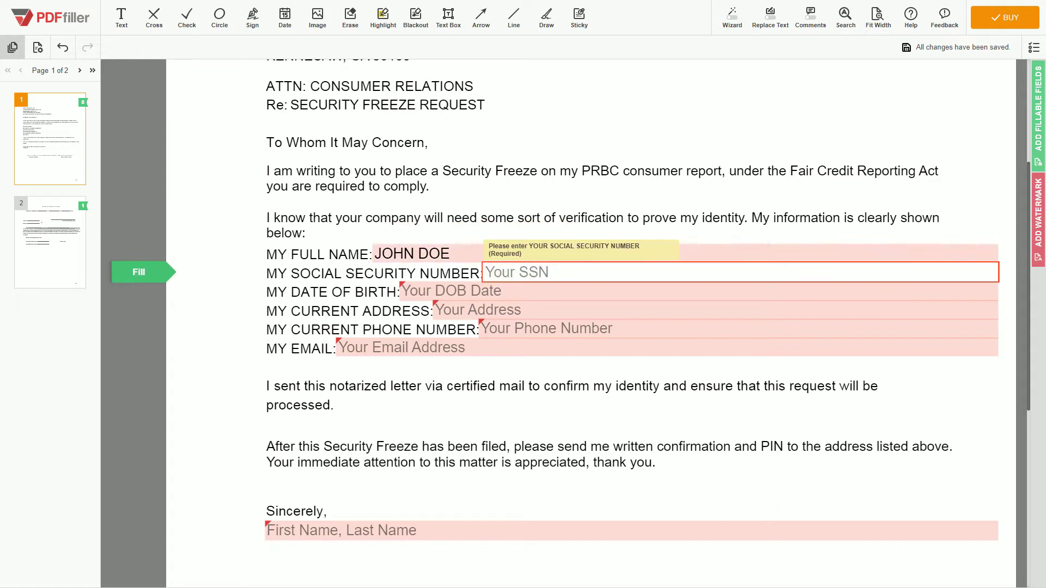
{"action": "type", "text": "123"}
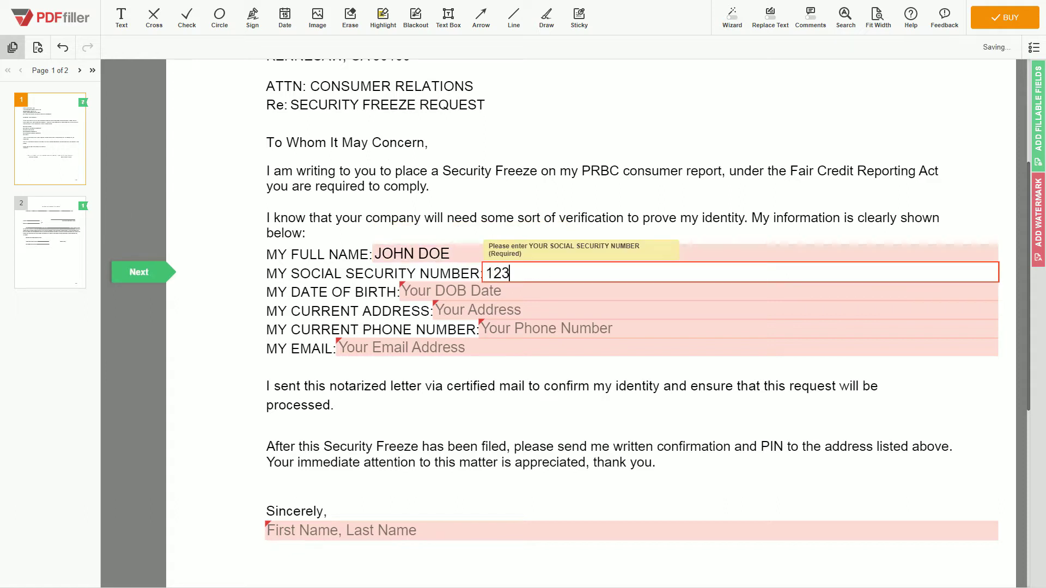
{"action": "type", "text": "-45-6789"}
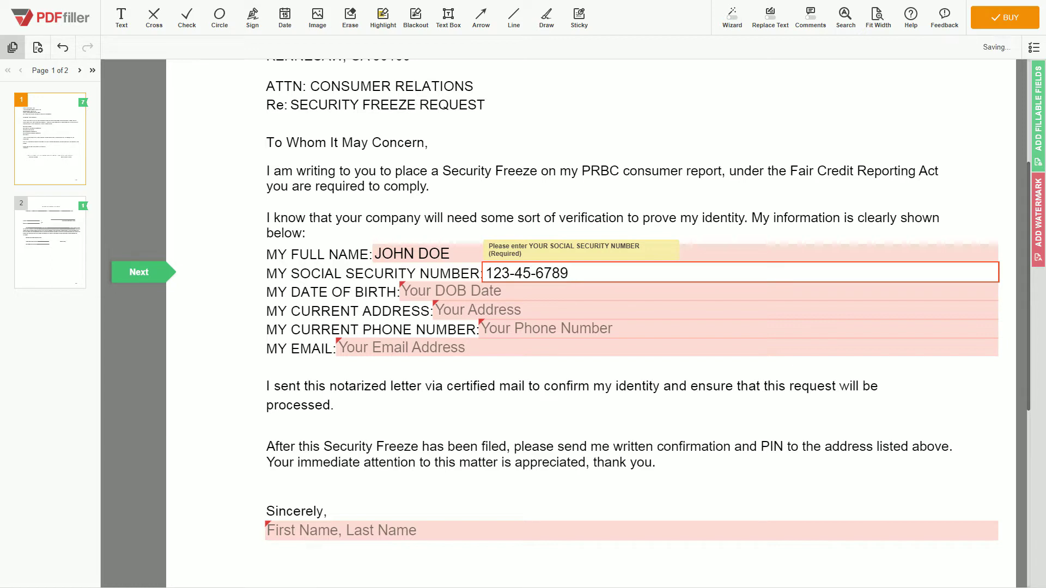
{"action": "key", "text": "Tab"}
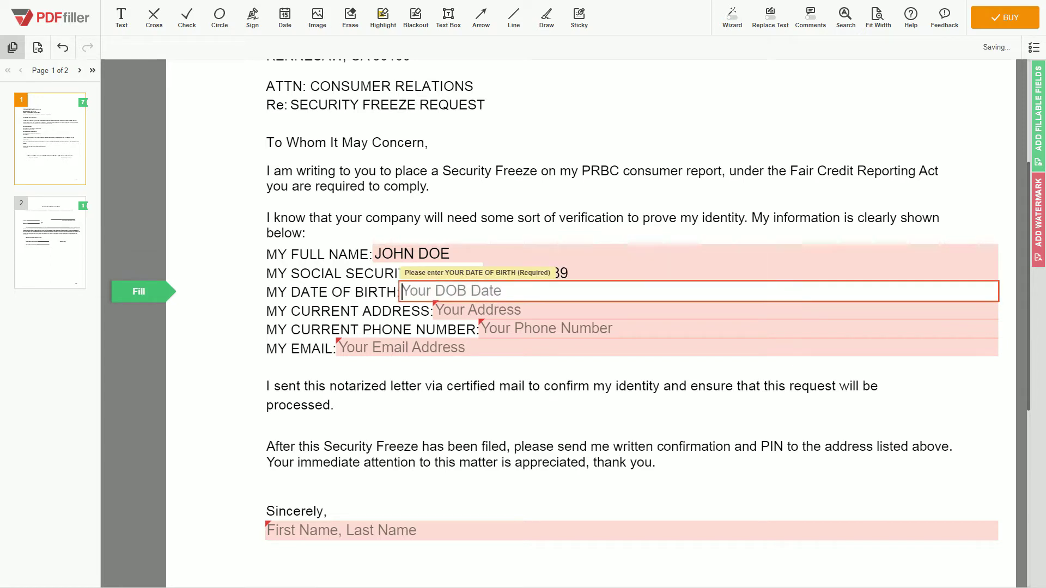
{"action": "type", "text": "10/30/1975"}
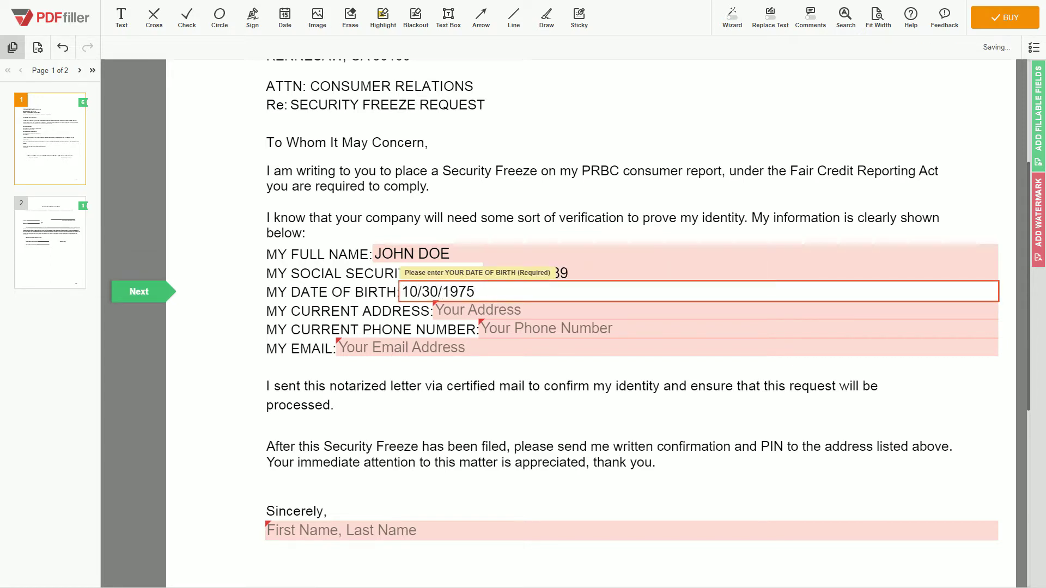
{"action": "key", "text": "Tab"}
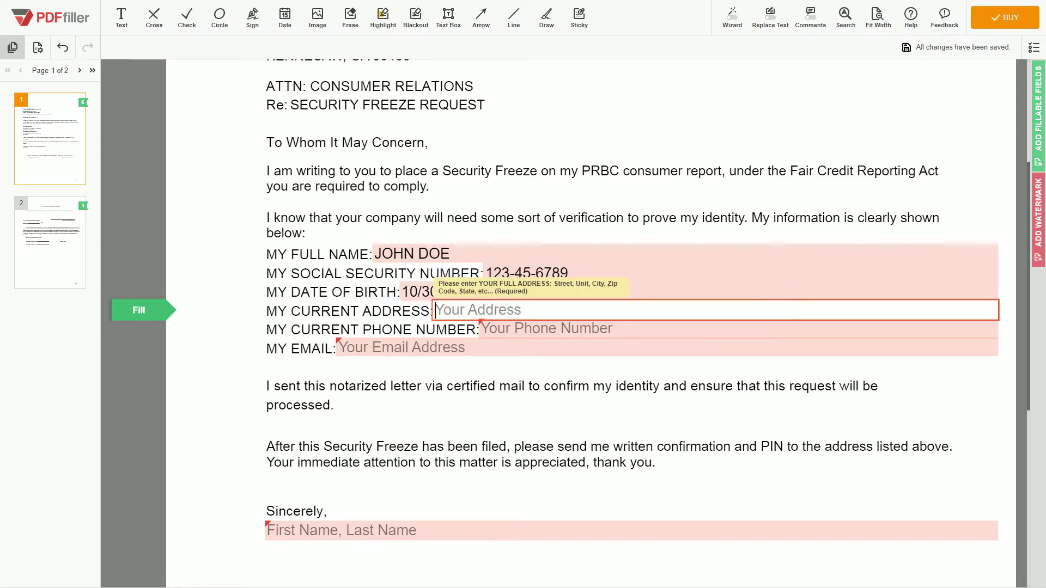
Fill in the current address, phone number and e-mail address
{"action": "type", "text": "123 EXAMP"}
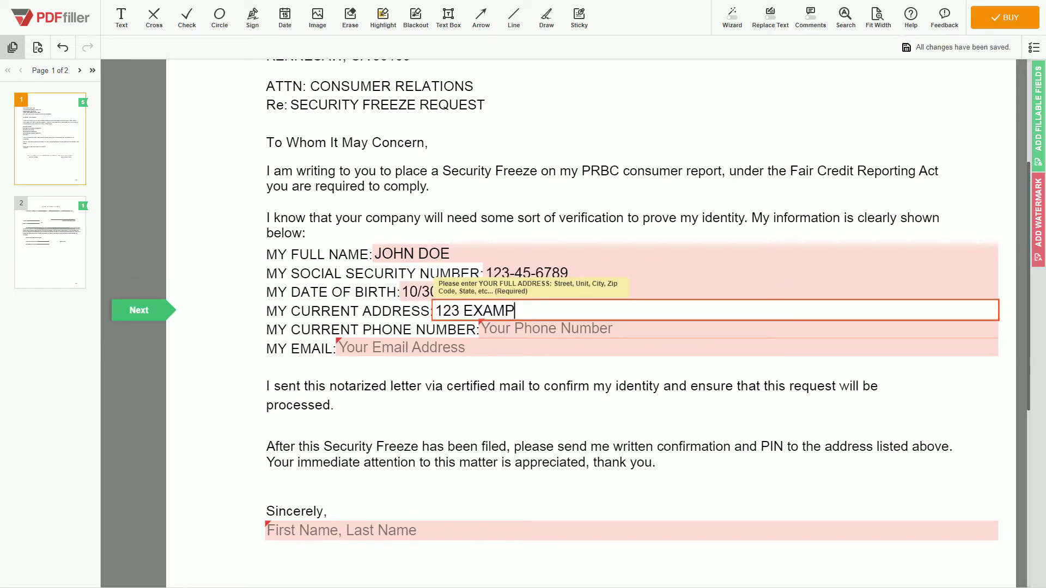
{"action": "type", "text": "1, "}
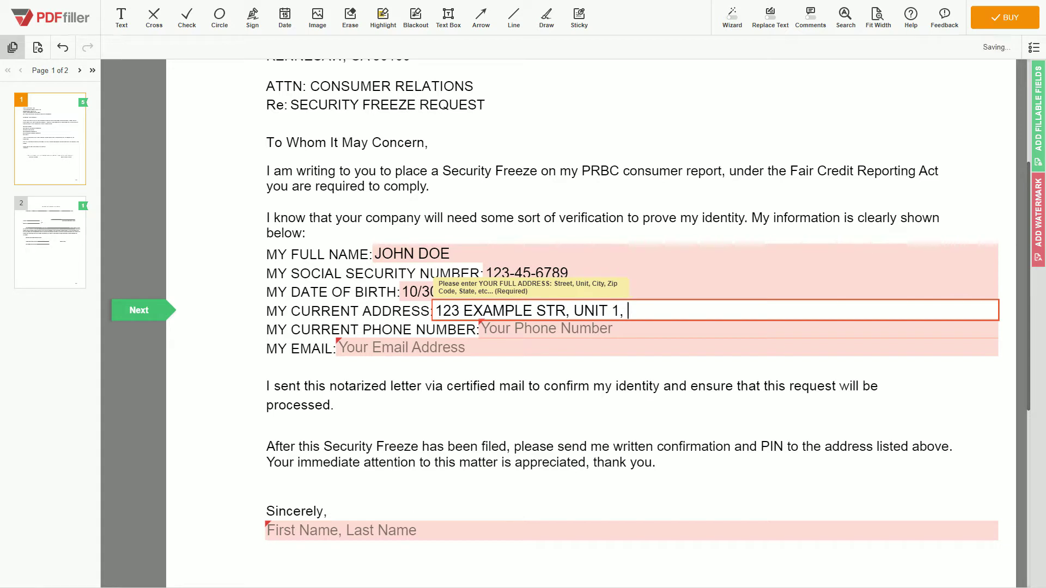
{"action": "type", "text": "12345"}
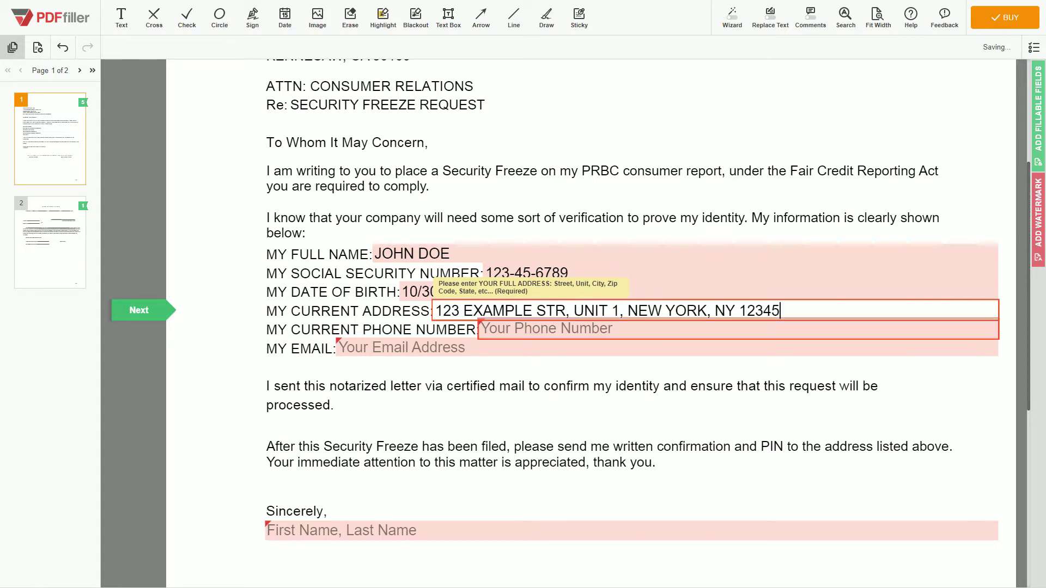
{"action": "key", "text": "Tab"}
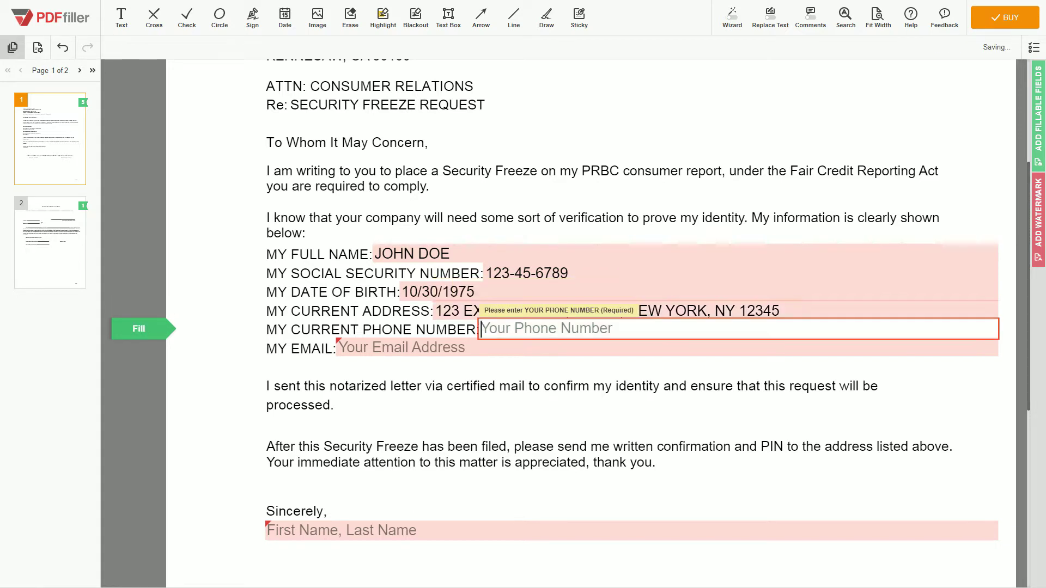
{"action": "type", "text": "12"}
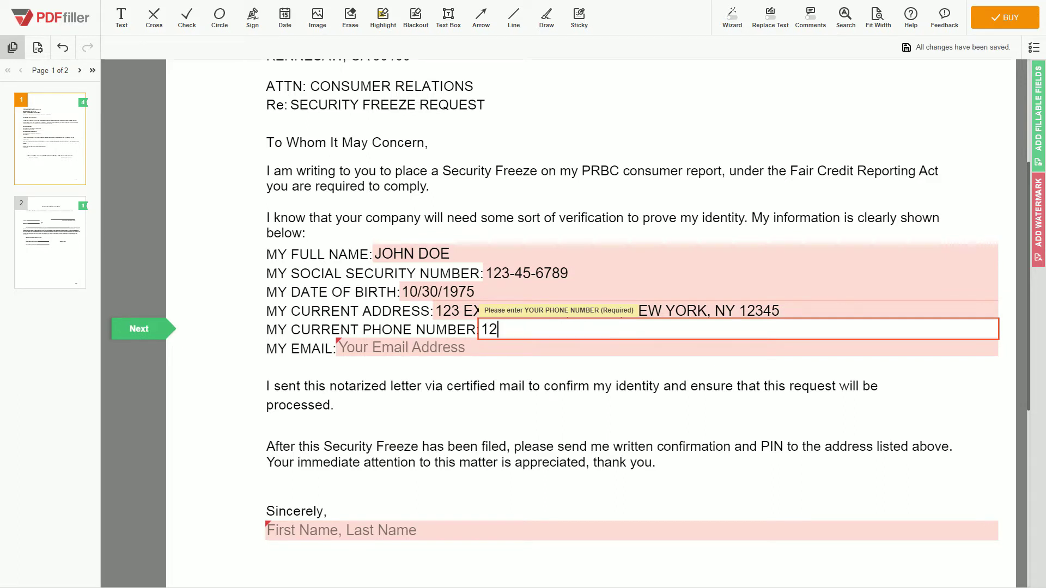
{"action": "type", "text": "3-456"}
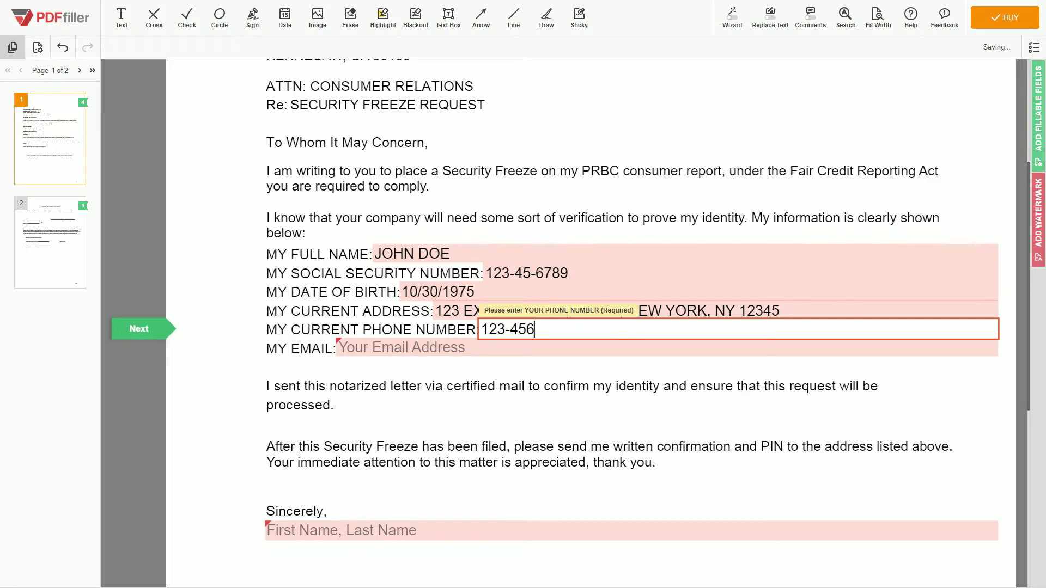
{"action": "type", "text": "-7890"}
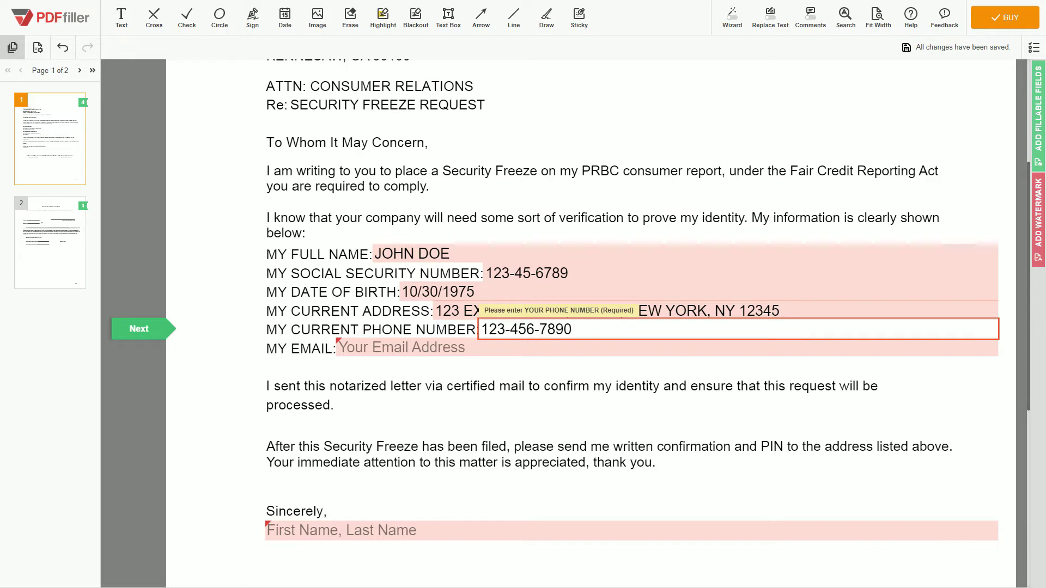
{"action": "left_click", "coordinate": [339, 347]}
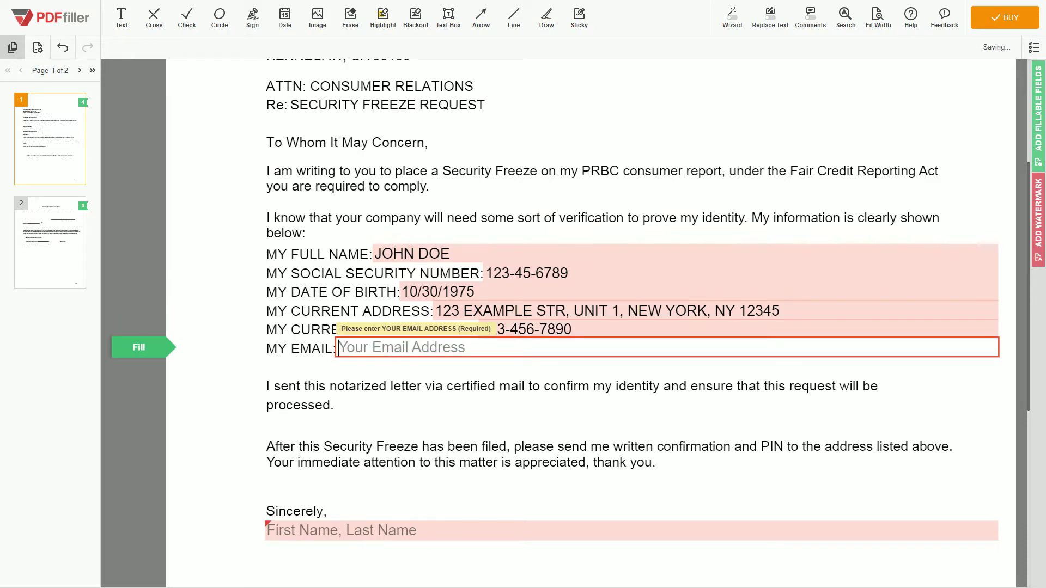
{"action": "type", "text": "example@example.com"}
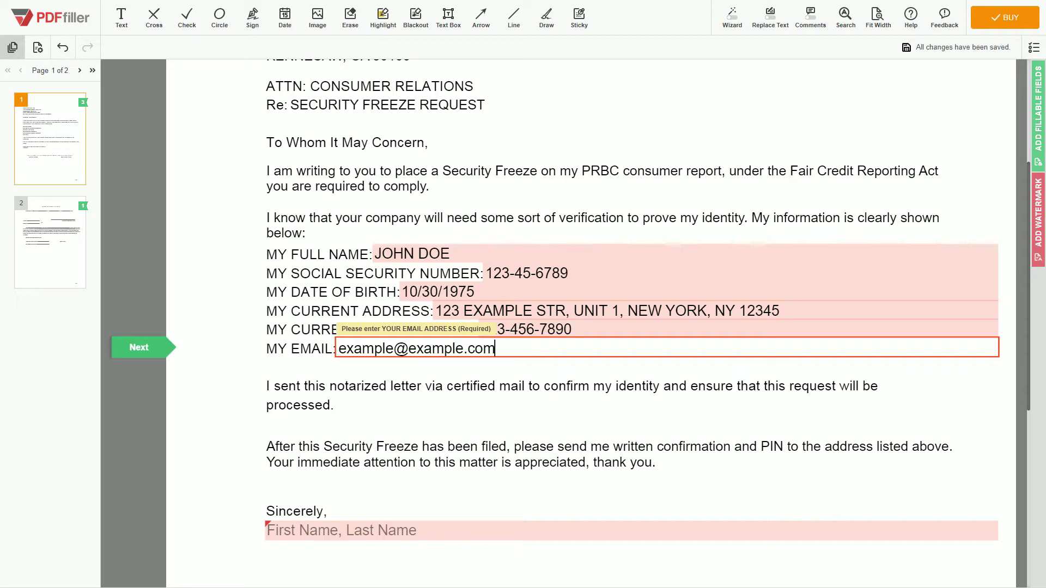
{"action": "key", "text": "Tab"}
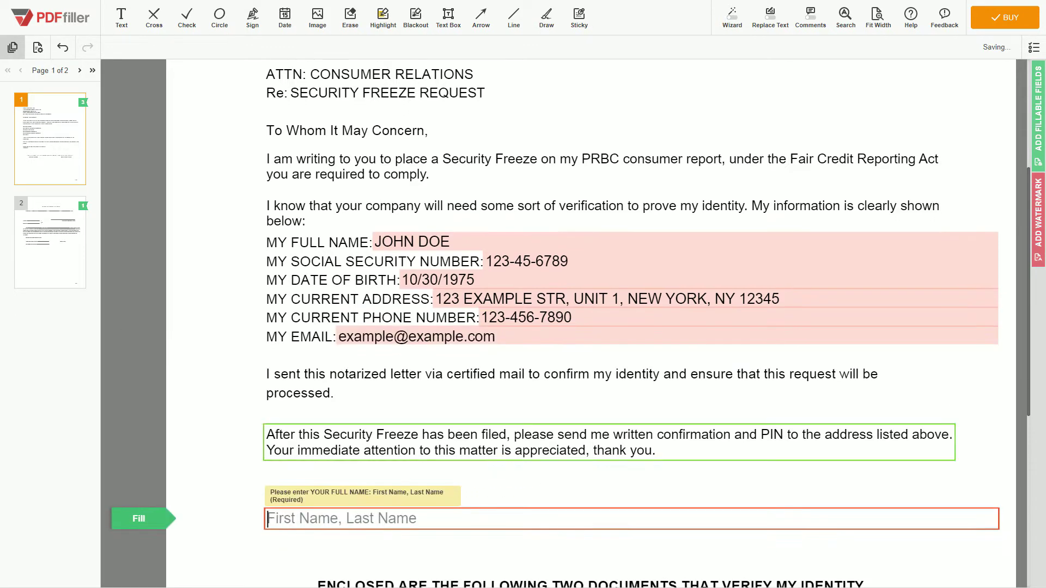
Sign off under Sincerely with the sender's name and insert the driver's licence image
{"action": "type", "text": "JOHN DOE"}
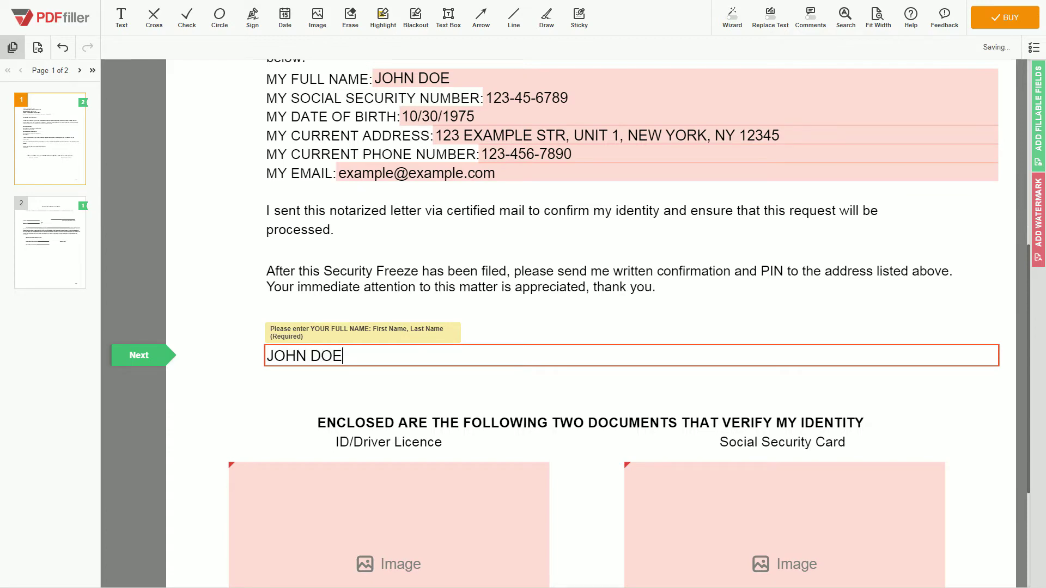
{"action": "key", "text": "Tab"}
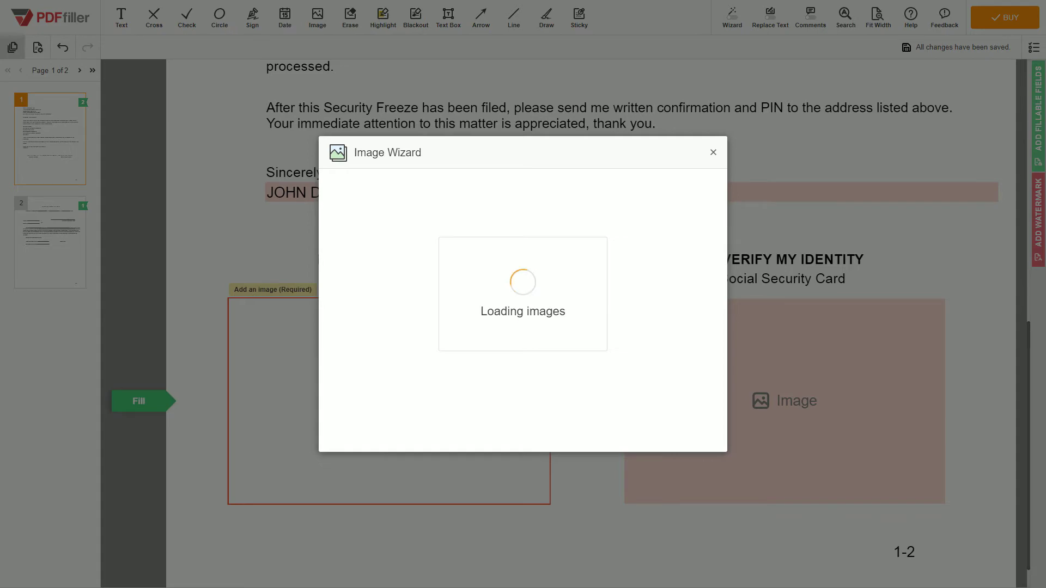
{"action": "left_click", "coordinate": [474, 229]}
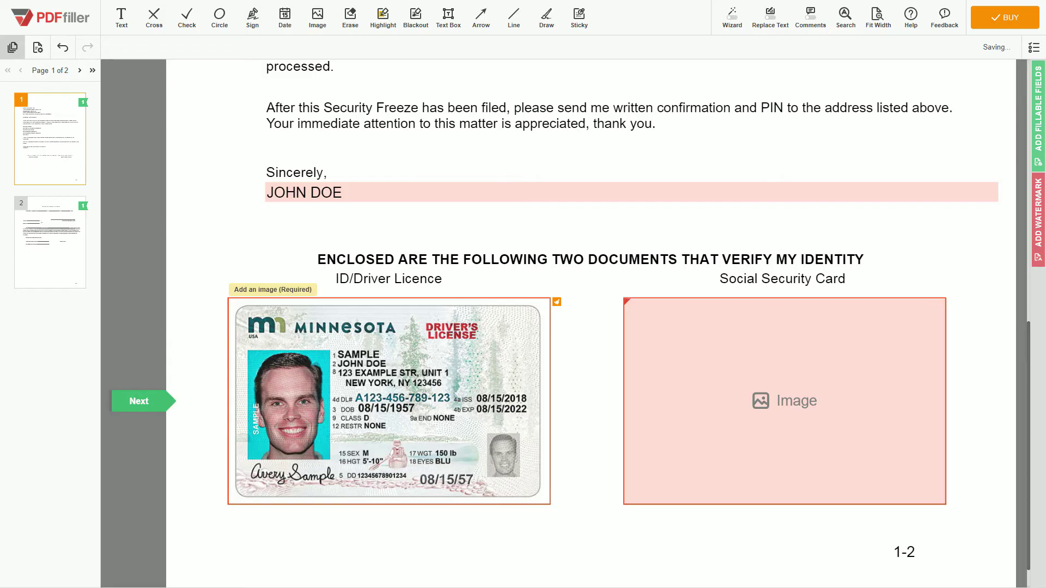
{"action": "key", "text": "Tab"}
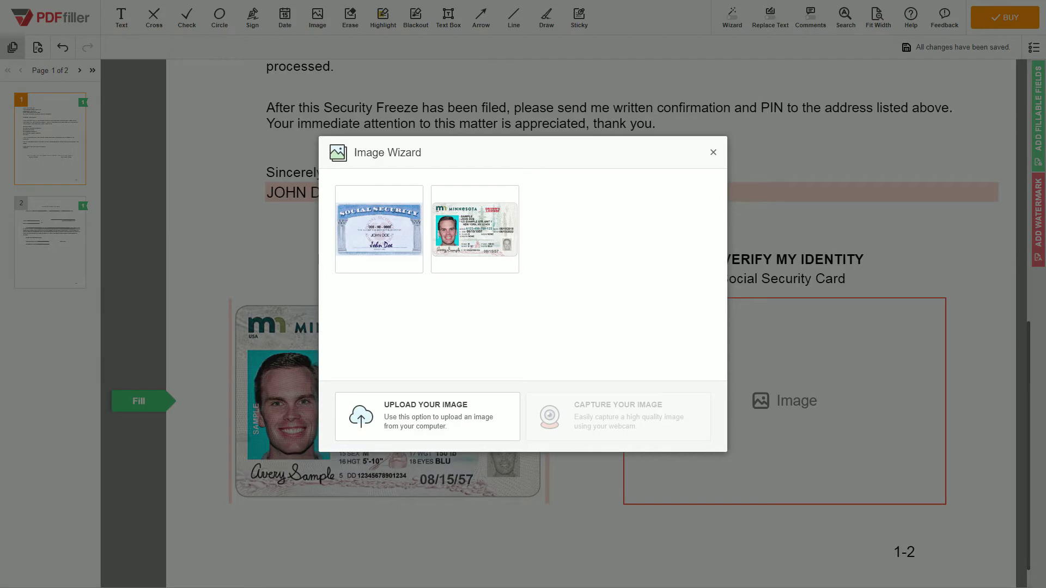
Insert the Social Security card image into the second enclosure field
{"action": "mouse_move", "coordinate": [379, 230]}
{"action": "left_click", "coordinate": [379, 229]}
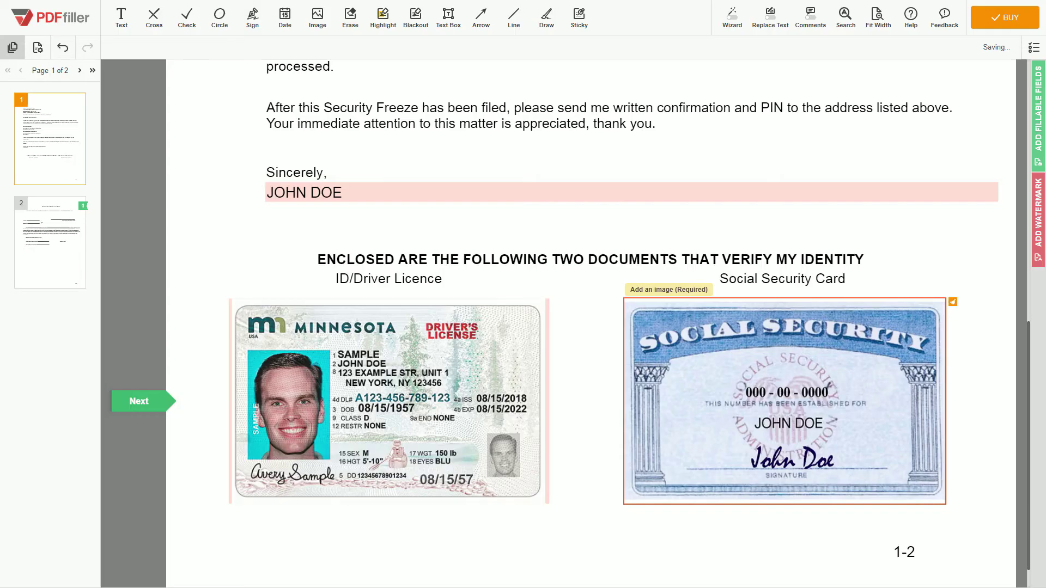
{"action": "key", "text": "Tab"}
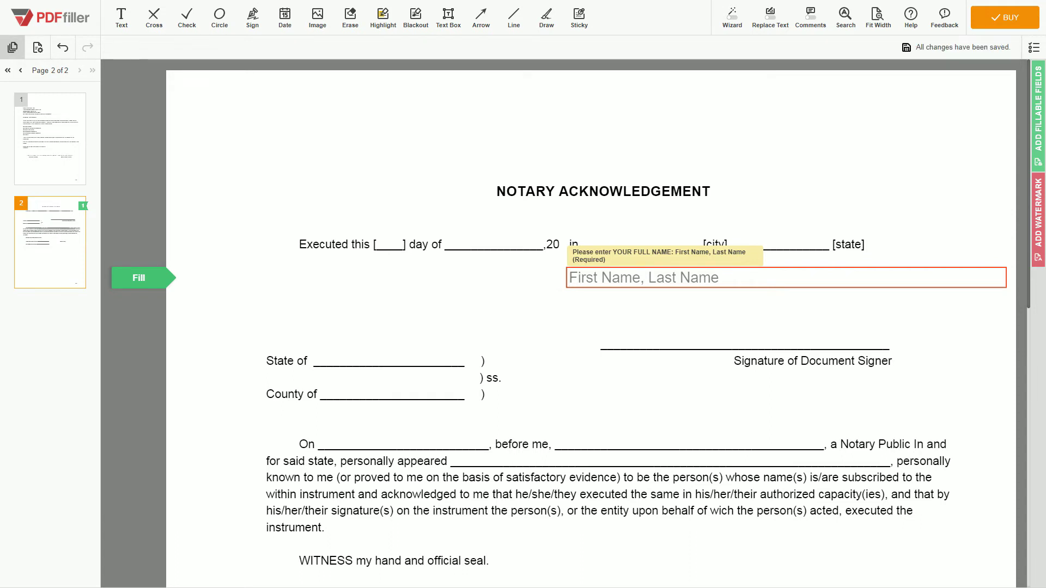
Enter the signer's full name on the Notary Acknowledgement page, completing every field
{"action": "type", "text": "JOHN D"}
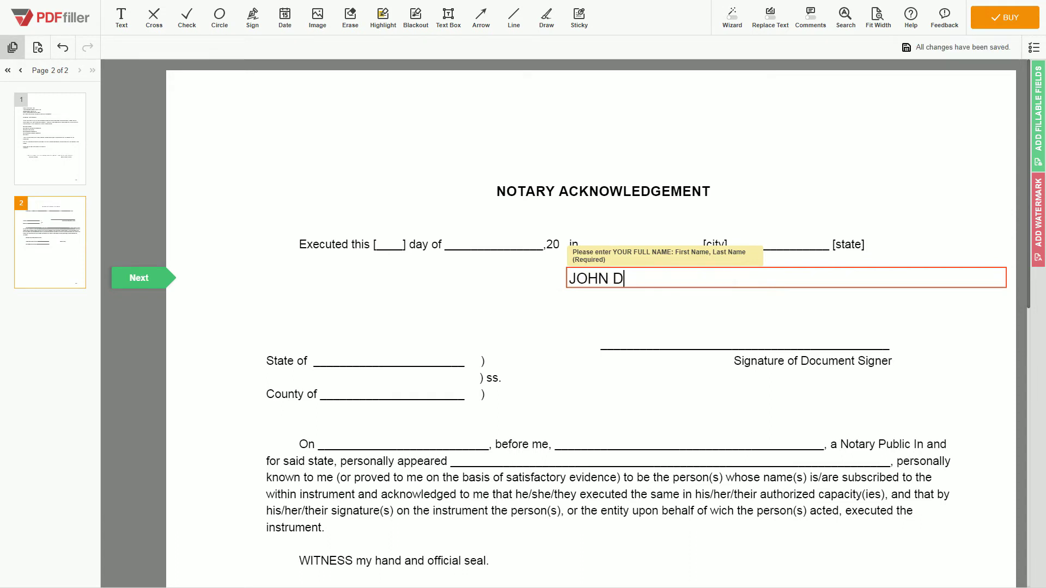
{"action": "type", "text": "OE"}
{"action": "key", "text": "Tab"}
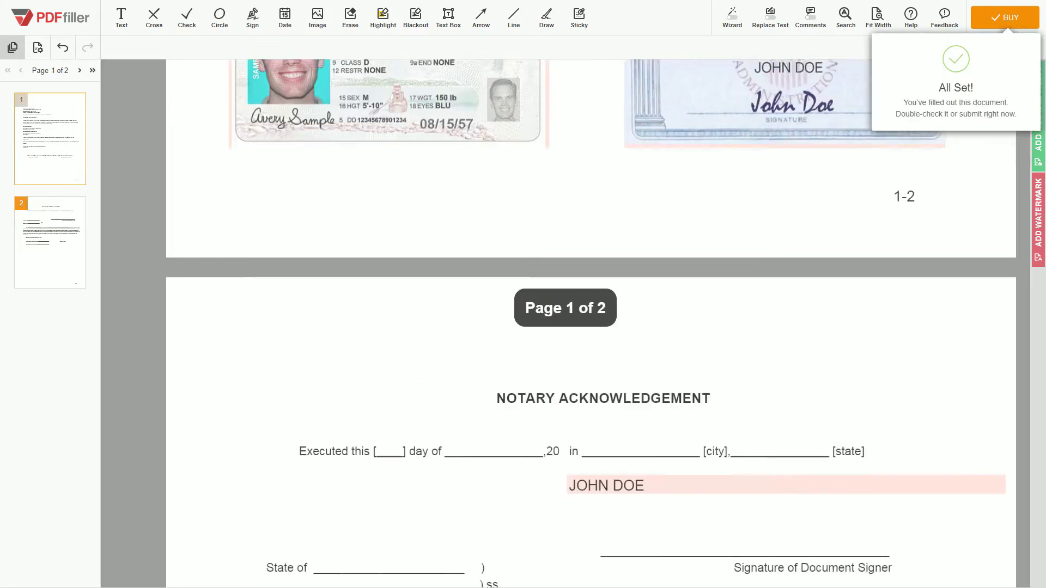